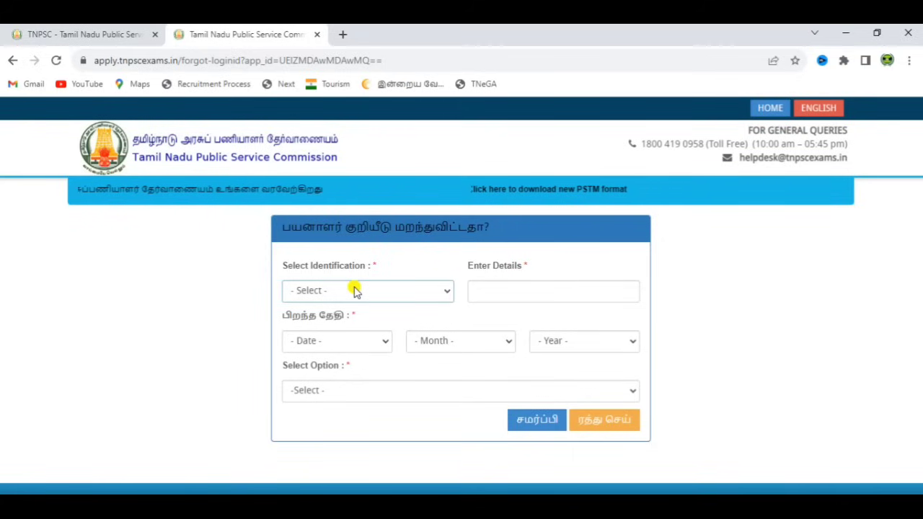
# Step: Choose S.S.L.C. Certificate Number as the identification type and activate the field for its details
pyautogui.click(354, 290)
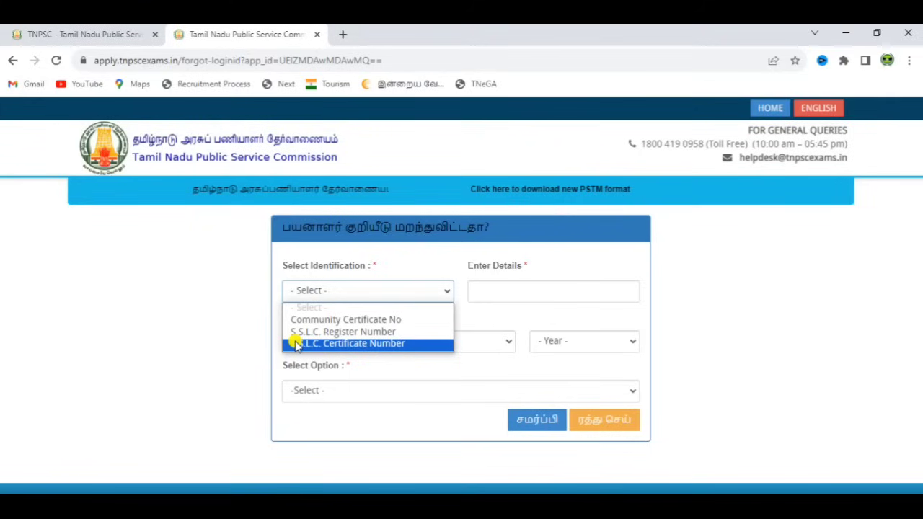
pyautogui.click(324, 343)
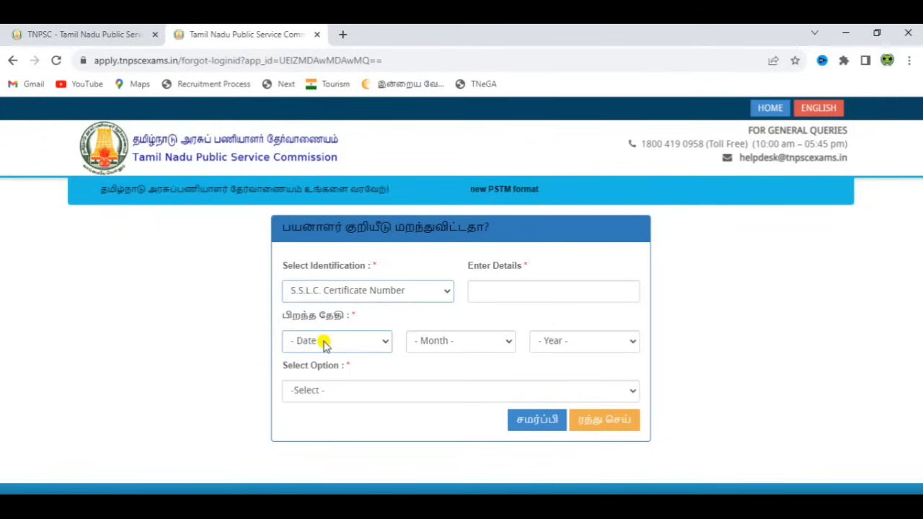
pyautogui.click(496, 290)
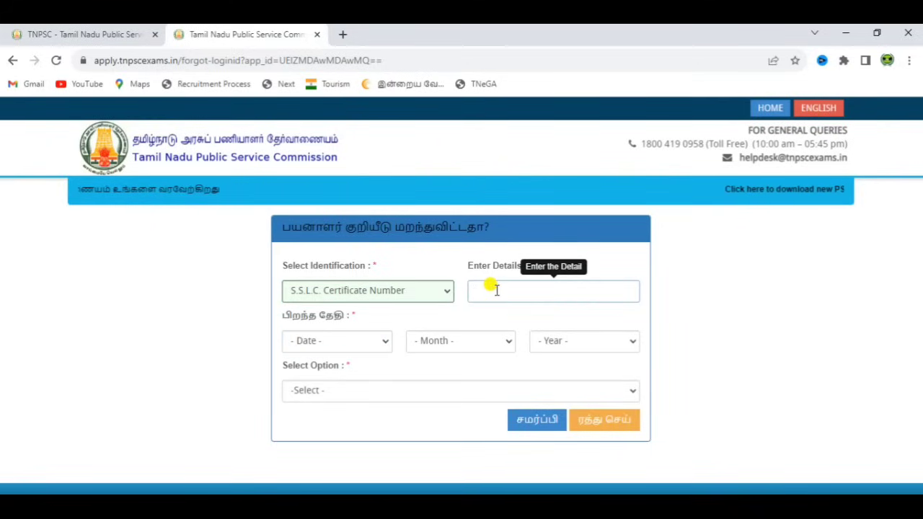
# Step: Set the candidate's day, month and year of birth in the forgotten login ID form and confirm the date
pyautogui.click(353, 339)
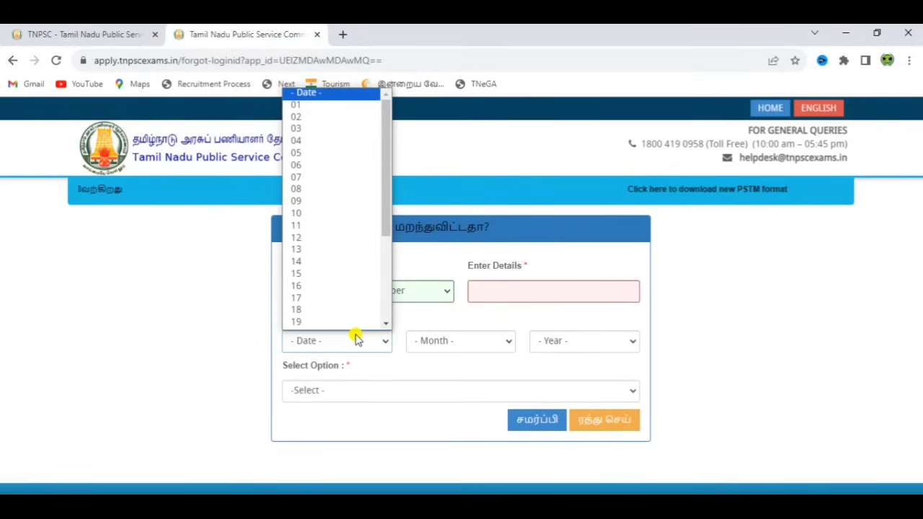
pyautogui.press('2')
pyautogui.press('4')
pyautogui.click(355, 339)
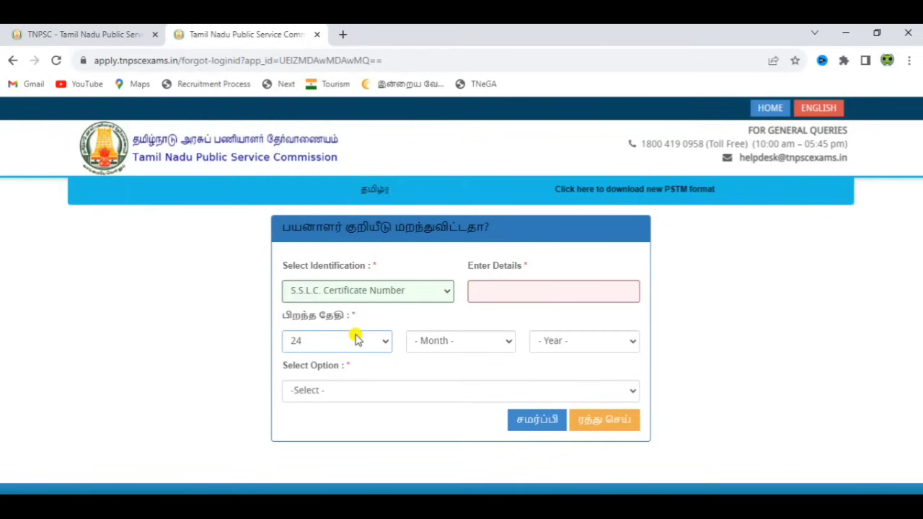
pyautogui.click(470, 343)
pyautogui.click(447, 407)
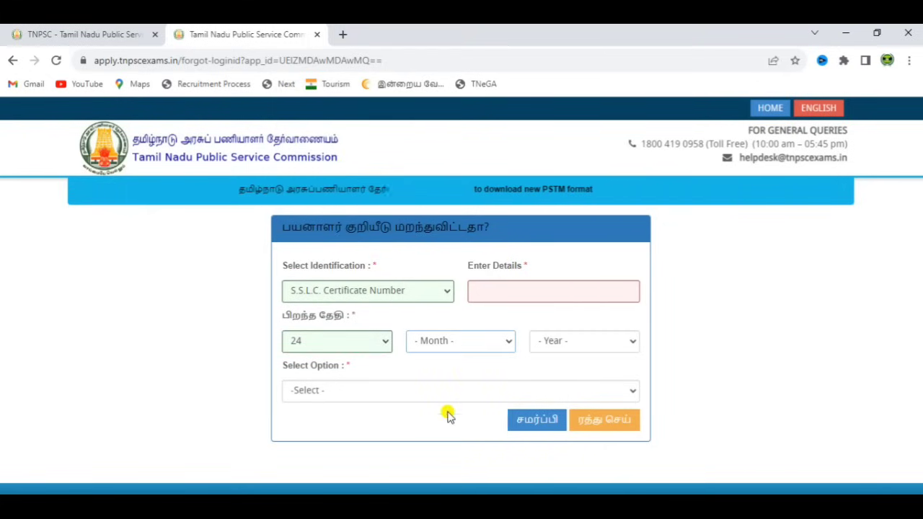
pyautogui.click(592, 349)
pyautogui.press('1')
pyautogui.press('9')
pyautogui.press('9')
pyautogui.press('8')
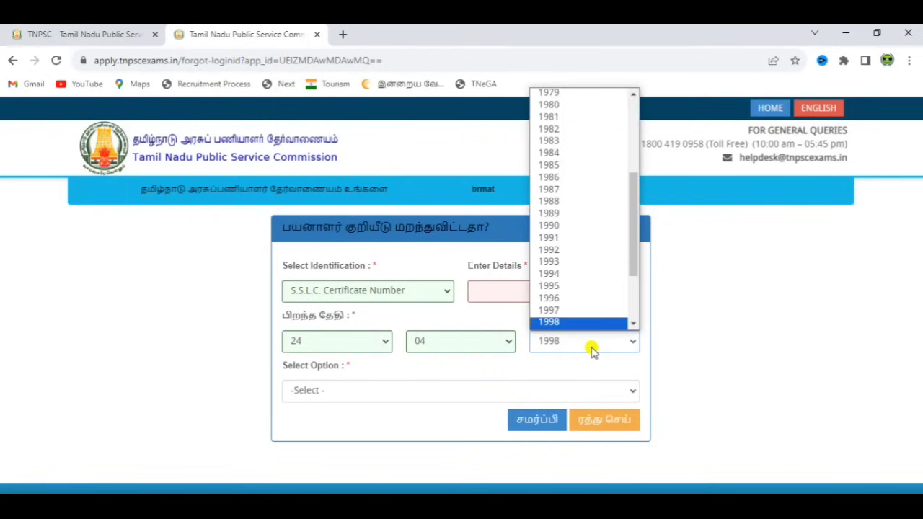
pyautogui.press('Return')
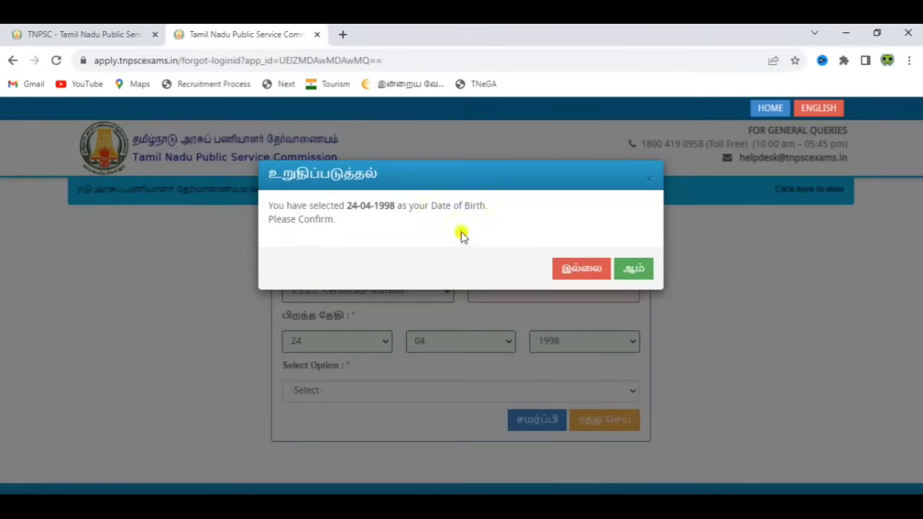
pyautogui.click(634, 268)
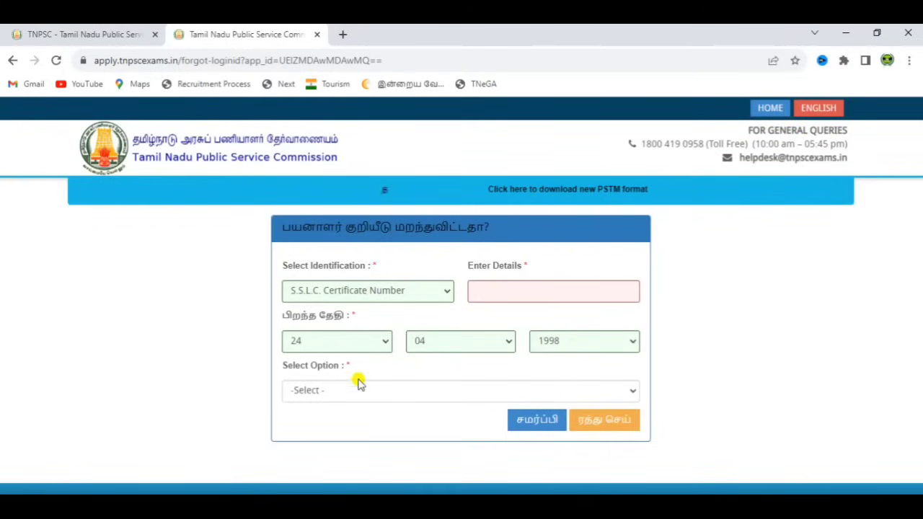
# Step: Select Registered Mobile as the option and submit the form to retrieve the login ID
pyautogui.click(346, 397)
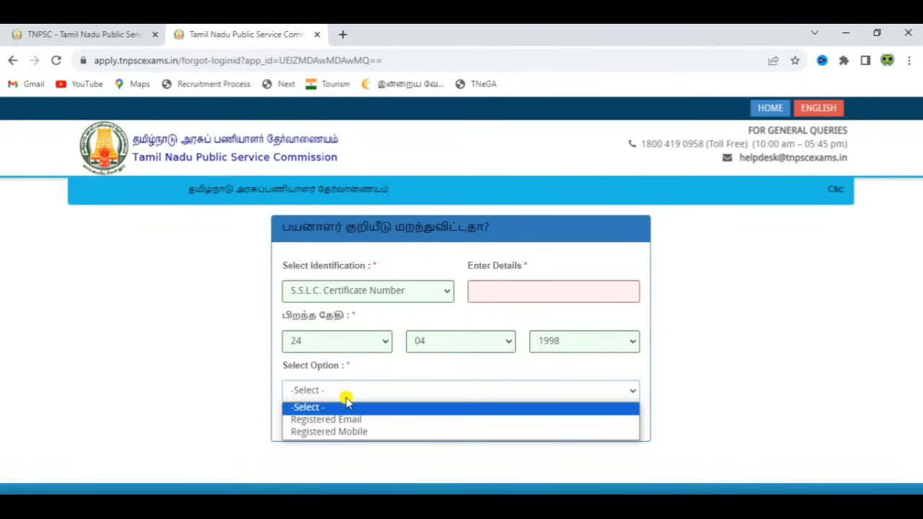
pyautogui.click(337, 432)
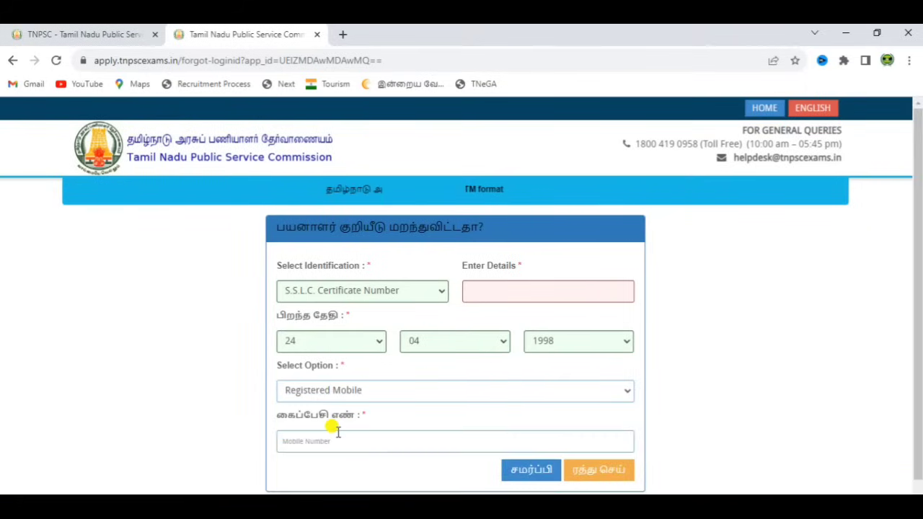
pyautogui.click(333, 440)
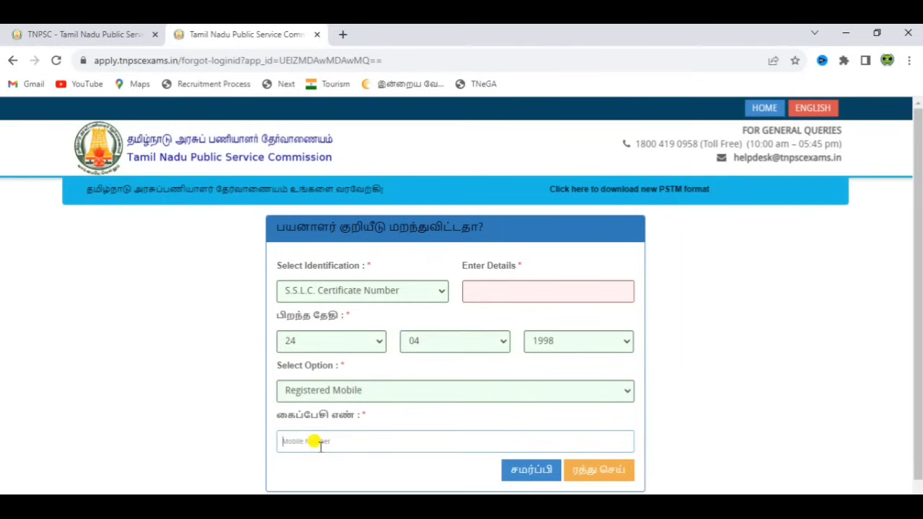
pyautogui.click(339, 390)
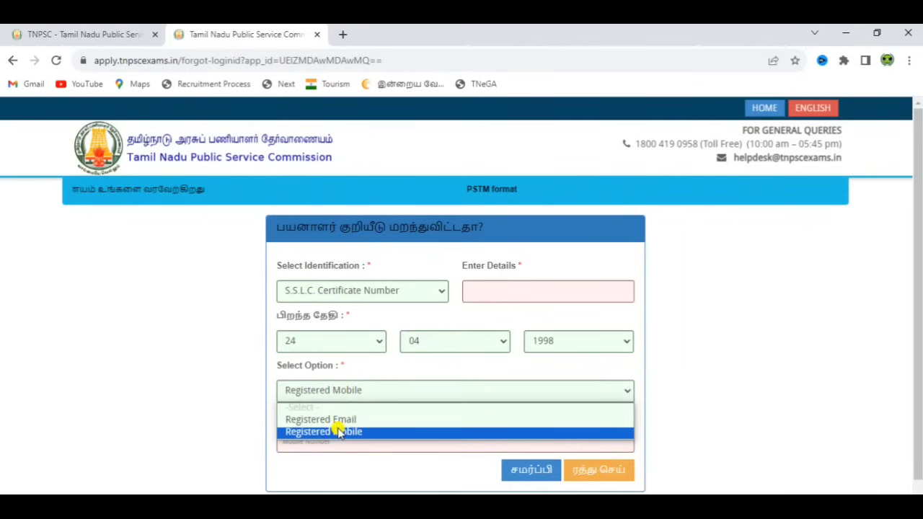
pyautogui.click(240, 416)
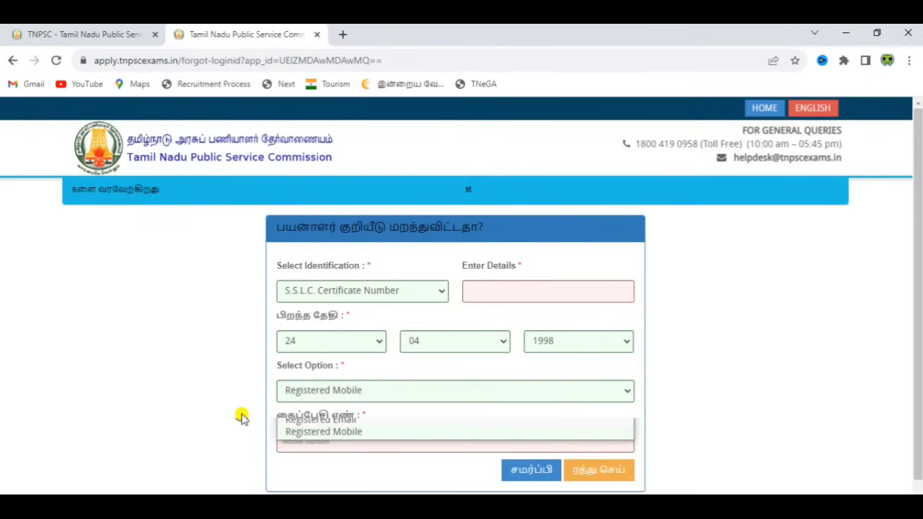
pyautogui.click(533, 470)
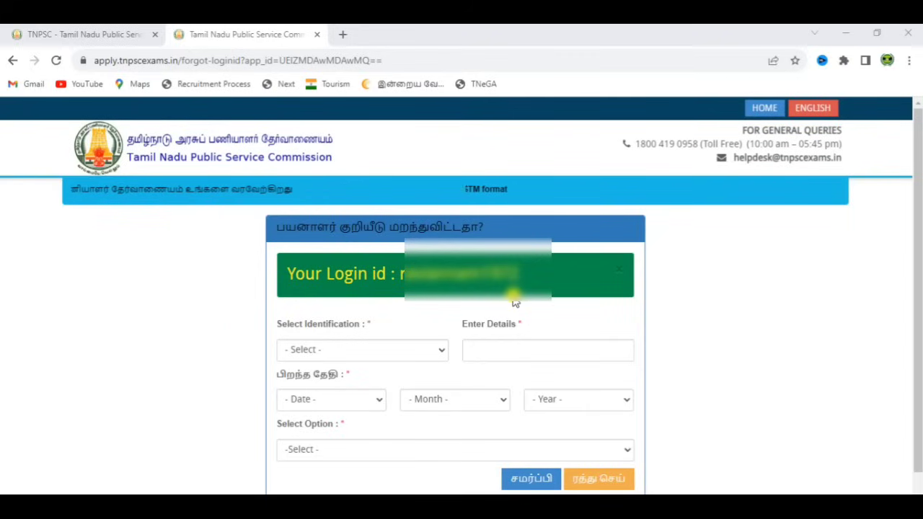
# Step: Return to the home page and open the forgotten password form under the permanent registration details
pyautogui.click(765, 108)
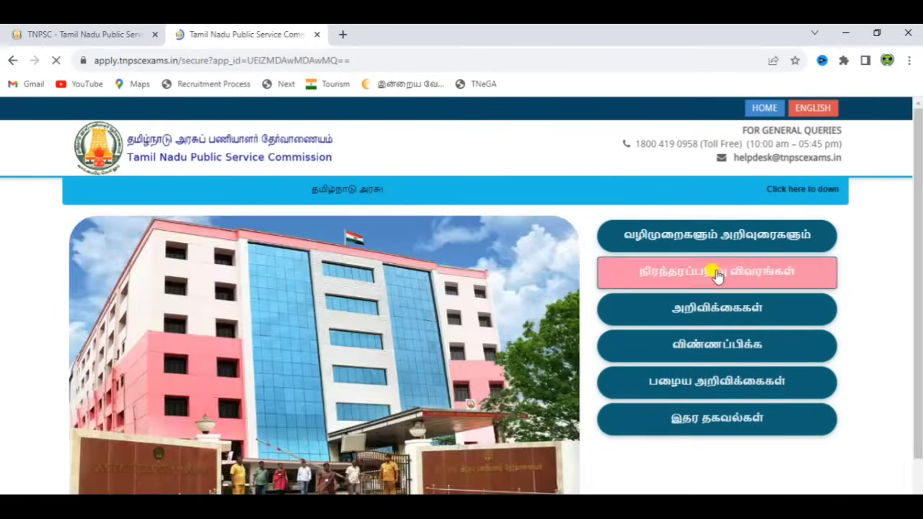
pyautogui.click(716, 279)
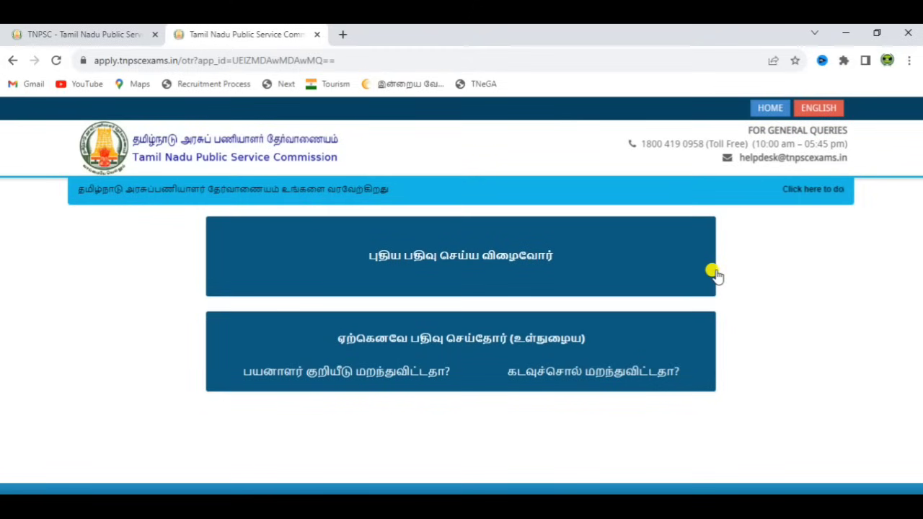
pyautogui.click(588, 373)
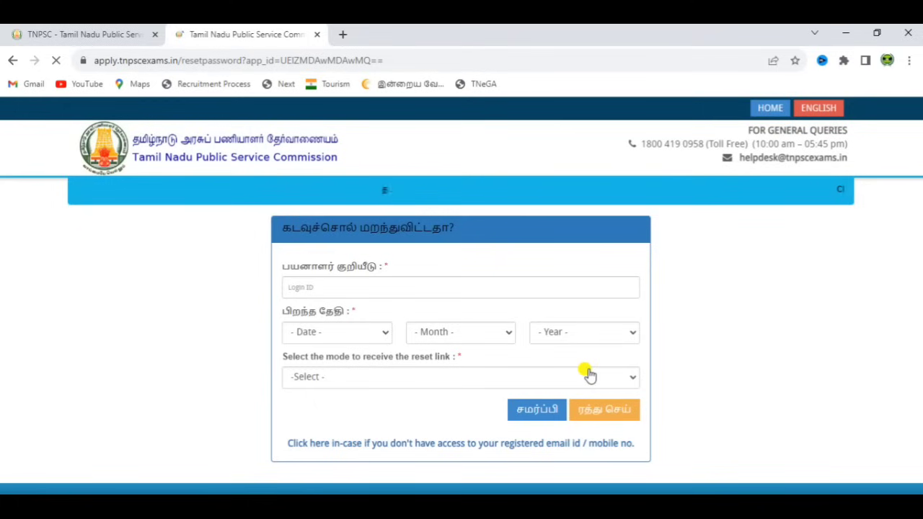
# Step: Look over the login ID and birth date fields and choose Registered Mobile for receiving the reset link
pyautogui.click(311, 287)
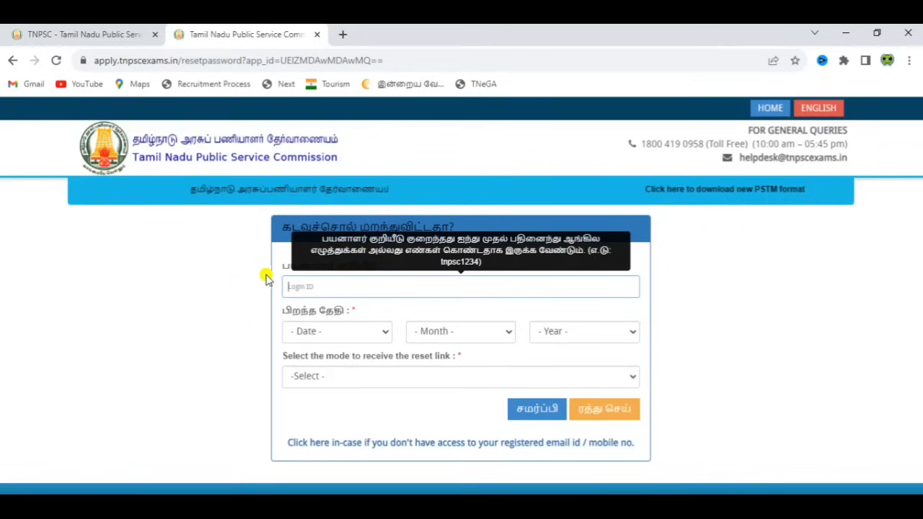
pyautogui.click(320, 336)
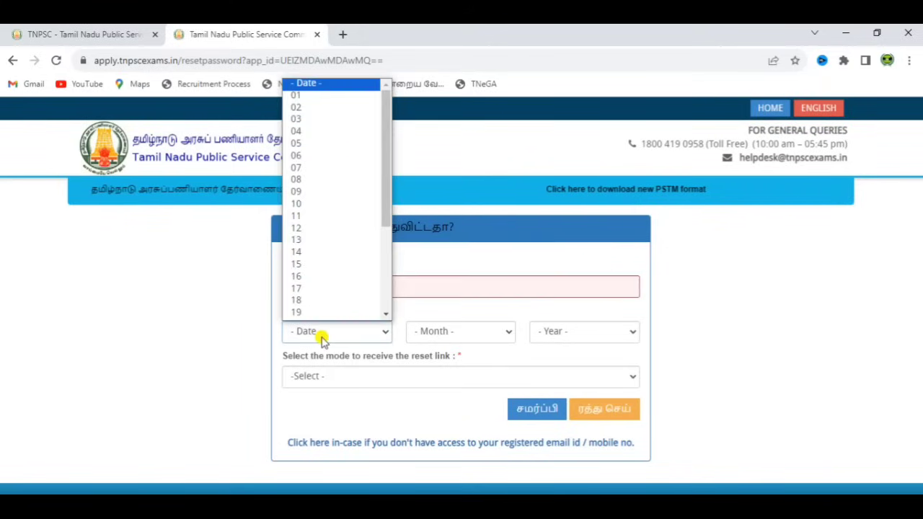
pyautogui.click(813, 361)
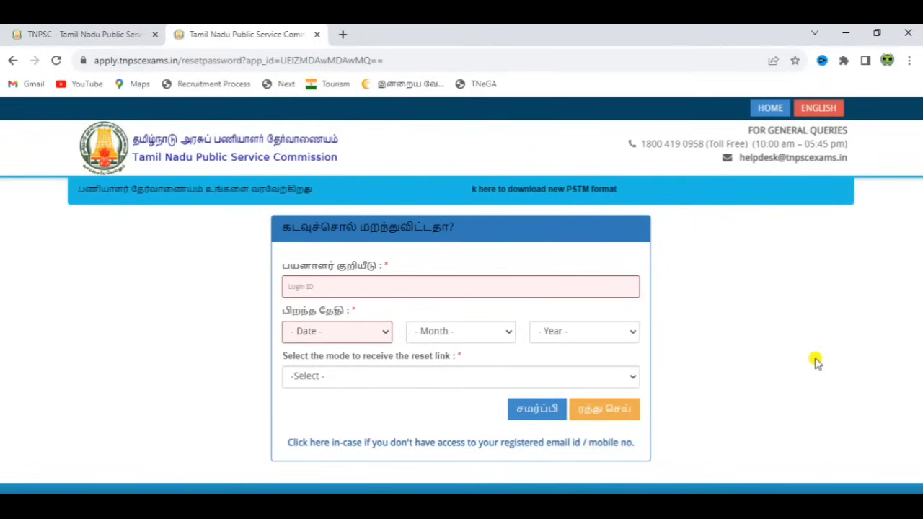
pyautogui.click(418, 376)
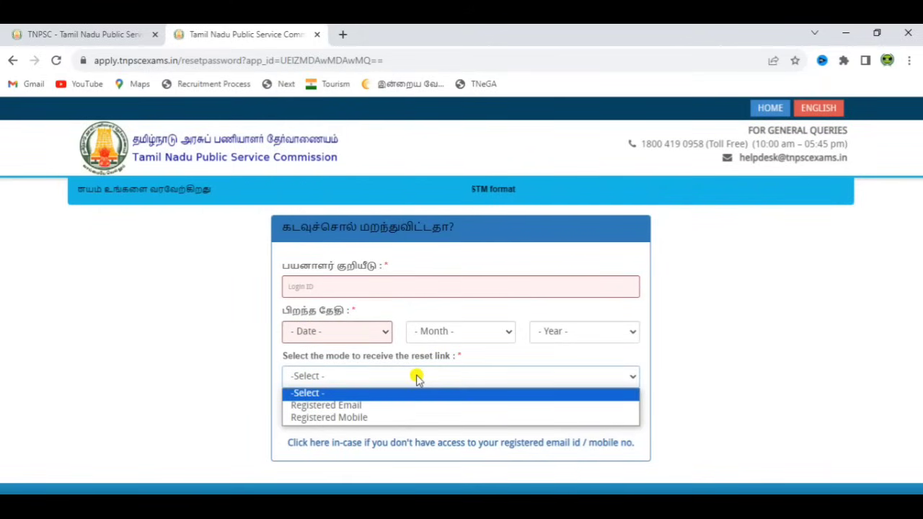
pyautogui.click(358, 418)
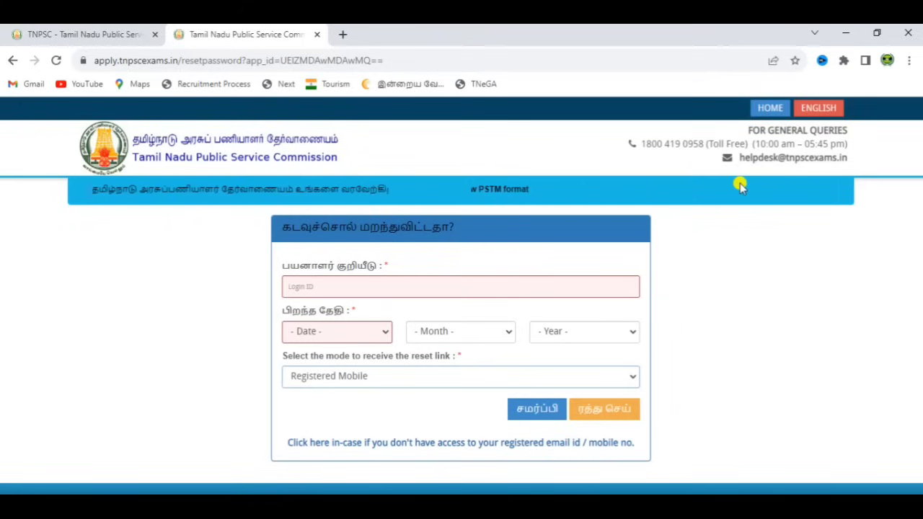
# Step: Return to the home page and open the new registration form under the permanent registration details
pyautogui.click(768, 109)
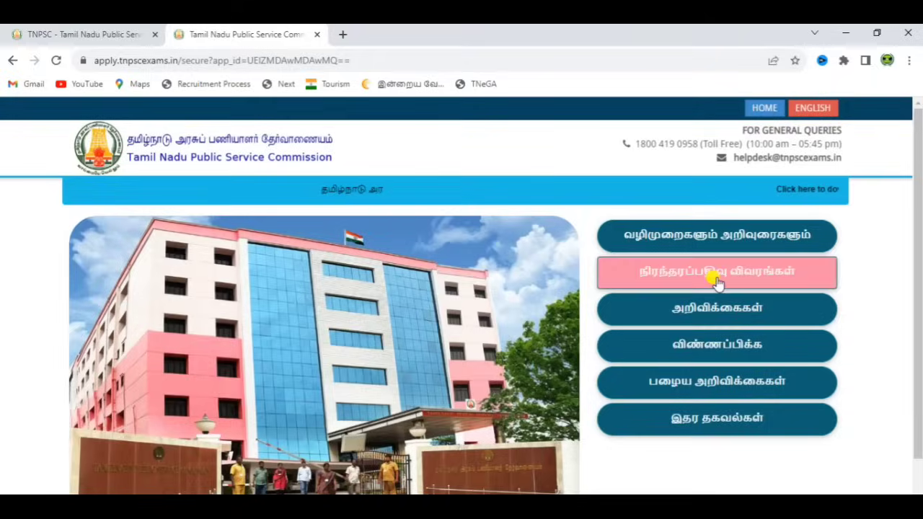
pyautogui.click(717, 282)
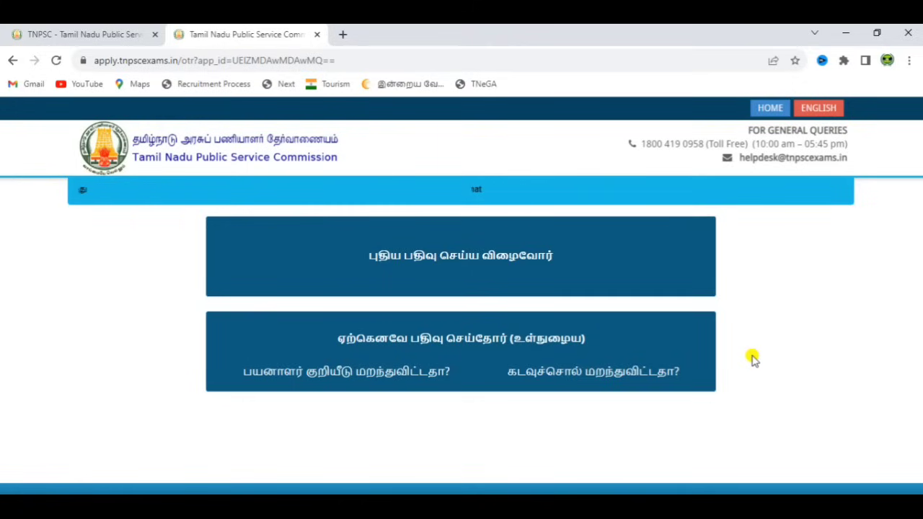
pyautogui.click(535, 258)
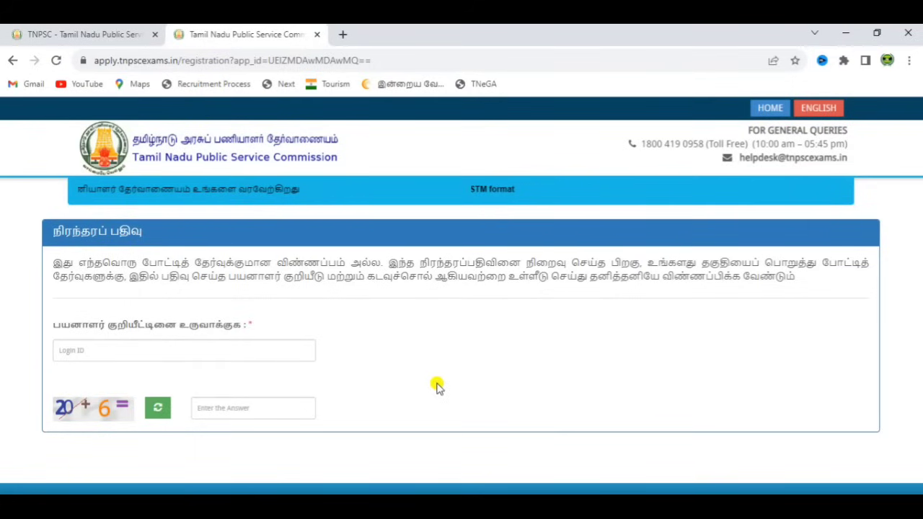
# Step: Enter the candidate's chosen login ID in the permanent registration form
pyautogui.click(148, 350)
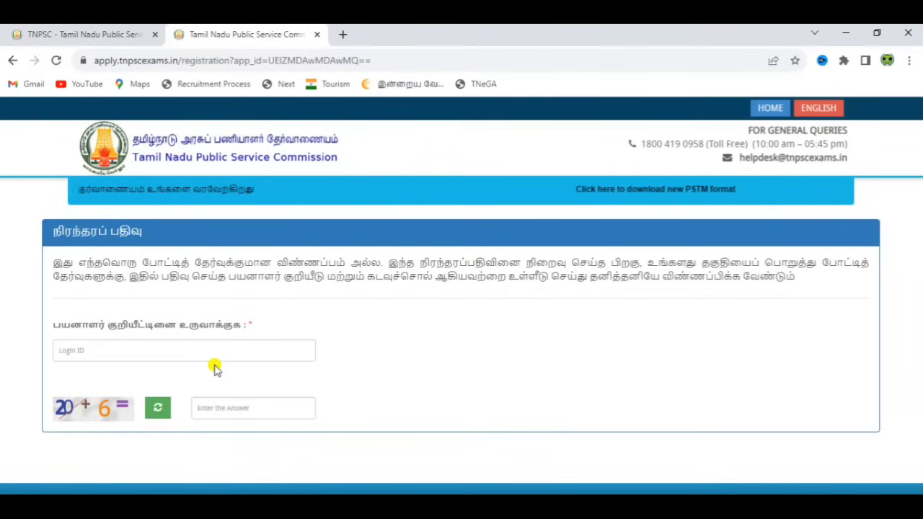
pyautogui.click(193, 343)
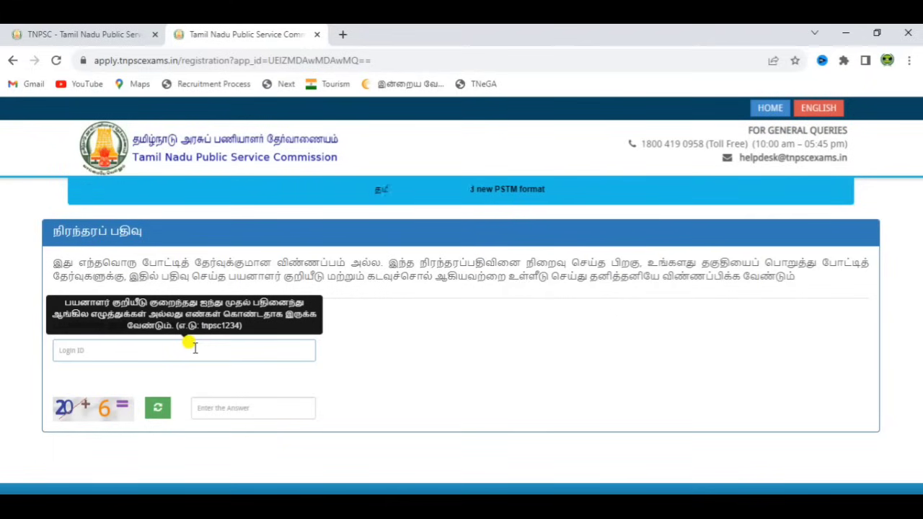
pyautogui.write('jay')
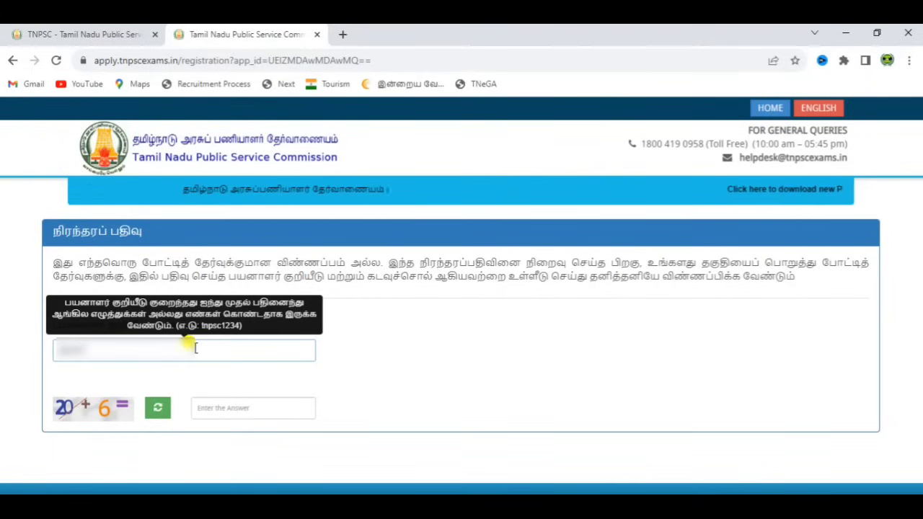
pyautogui.write('aku')
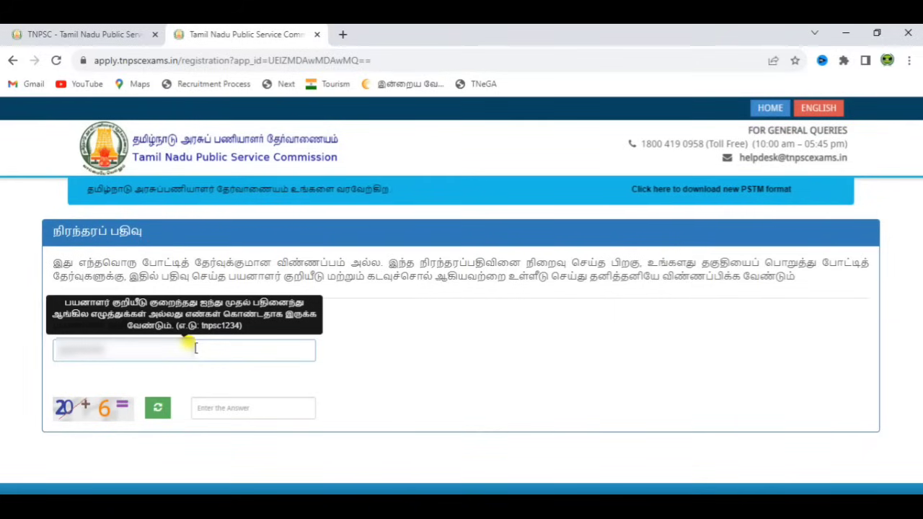
pyautogui.write('mar')
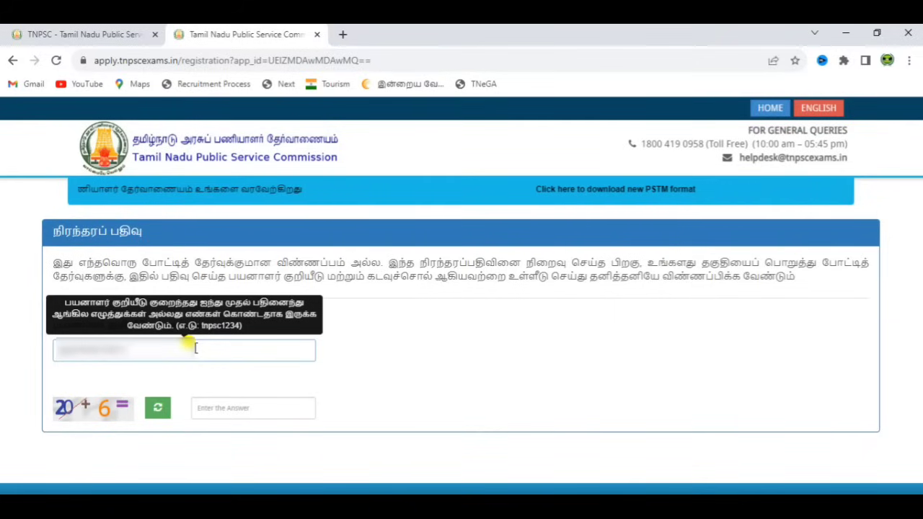
# Step: Answer the arithmetic captcha with 26 and check whether the entered login ID already exists
pyautogui.click(242, 408)
pyautogui.write('26')
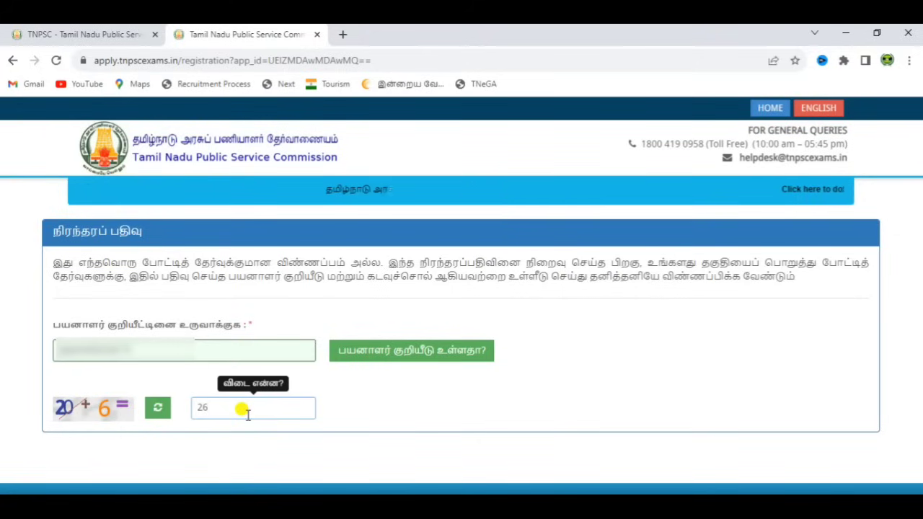
pyautogui.click(409, 352)
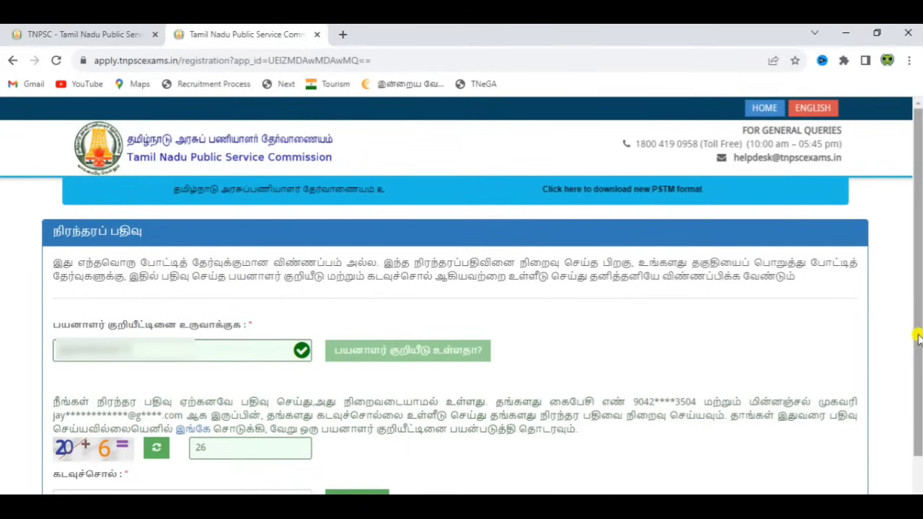
pyautogui.moveTo(917, 335); pyautogui.dragTo(918, 384)
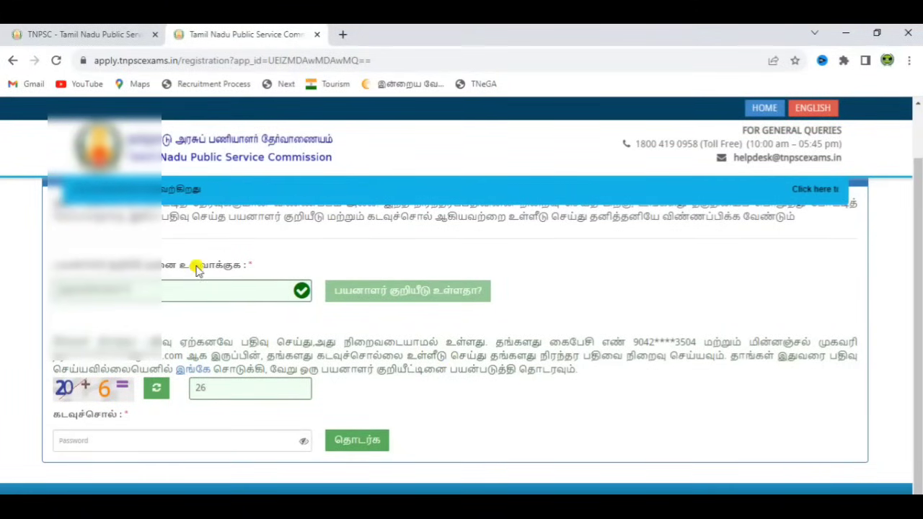
pyautogui.moveTo(181, 284)
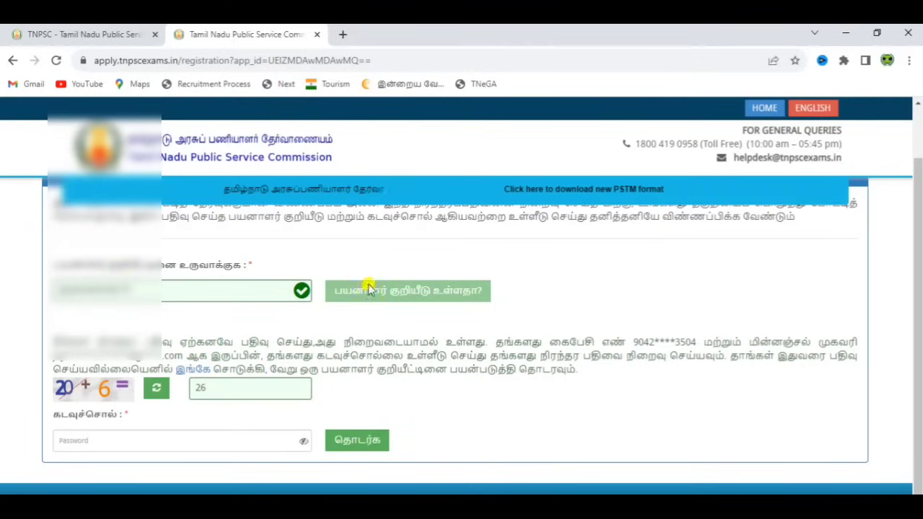
# Step: Enter the account password in the permanent registration form and continue to the registration preview
pyautogui.click(153, 442)
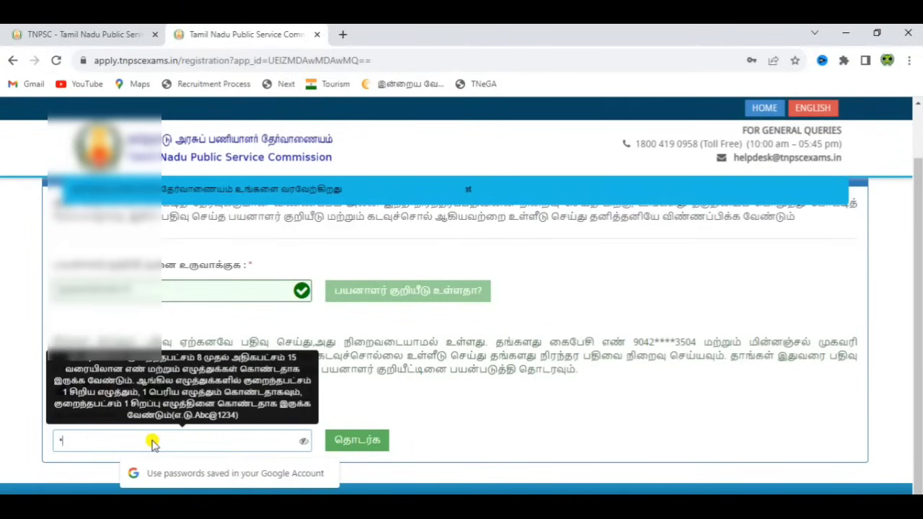
pyautogui.write('••')
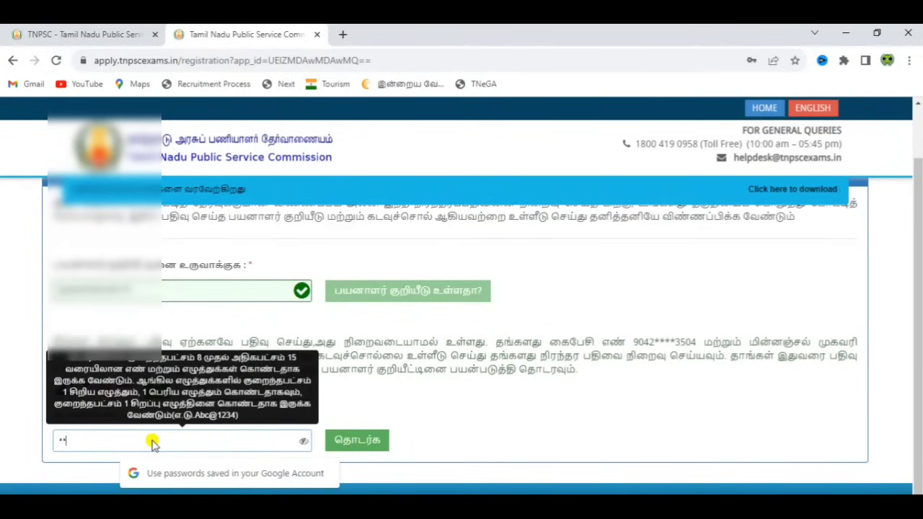
pyautogui.write('••••••')
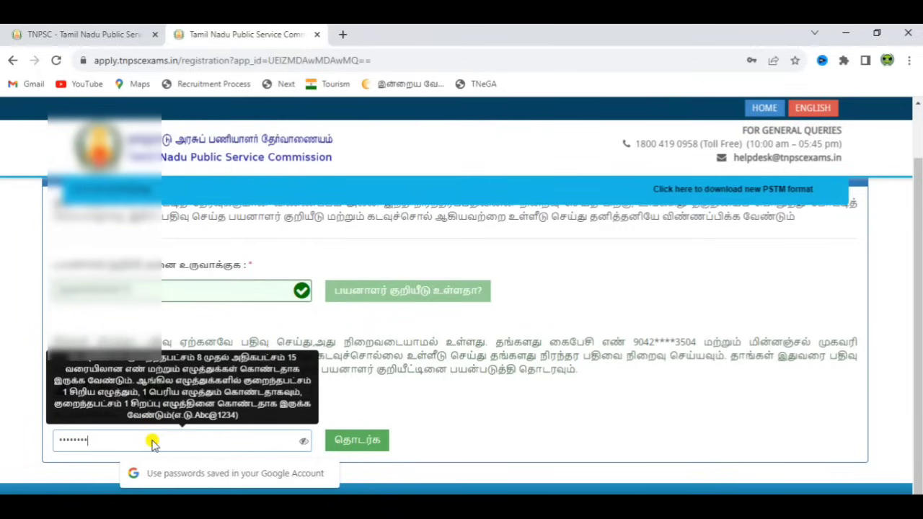
pyautogui.write('••')
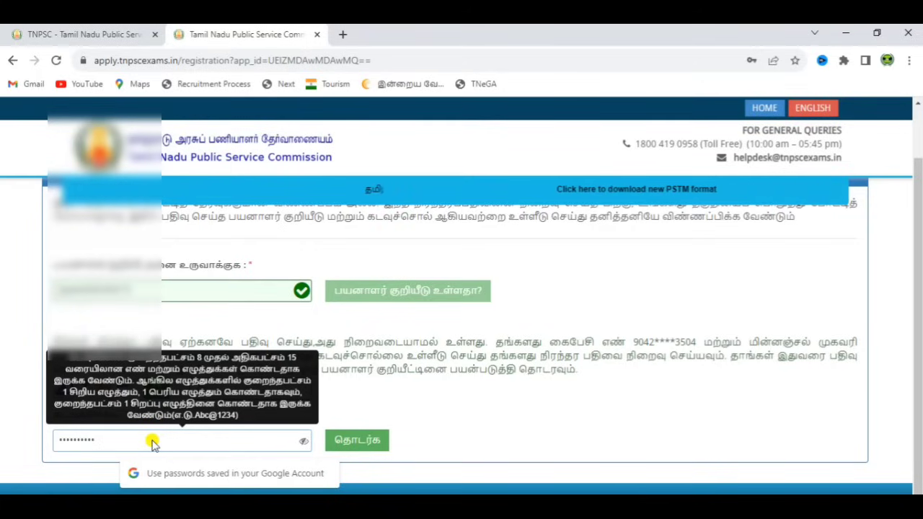
pyautogui.write('•')
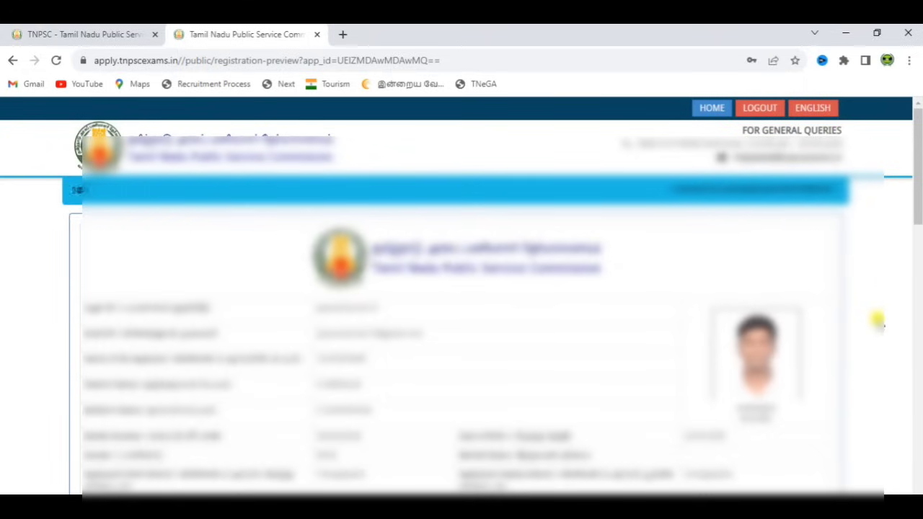
# Step: Review the registration preview through the declaration and signature, and continue to the fee payment page
pyautogui.scroll(-2, 880, 323)
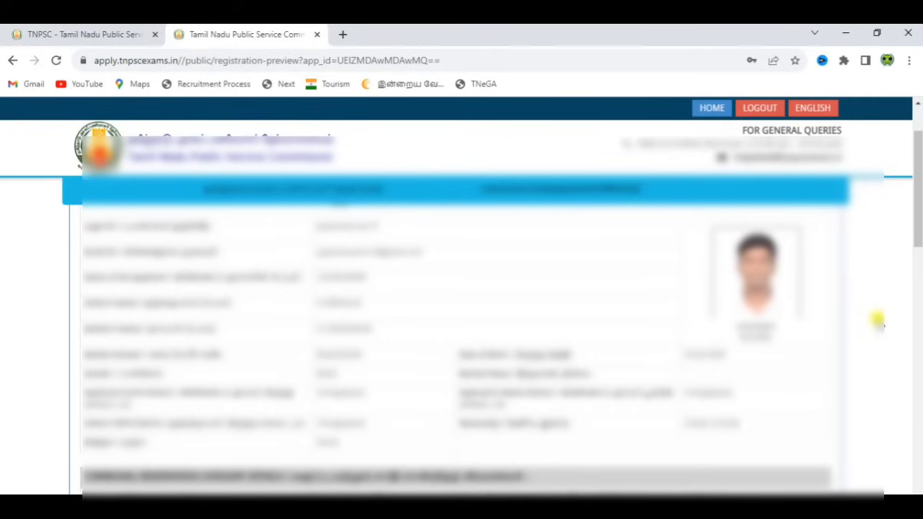
pyautogui.scroll(-5, 878, 323)
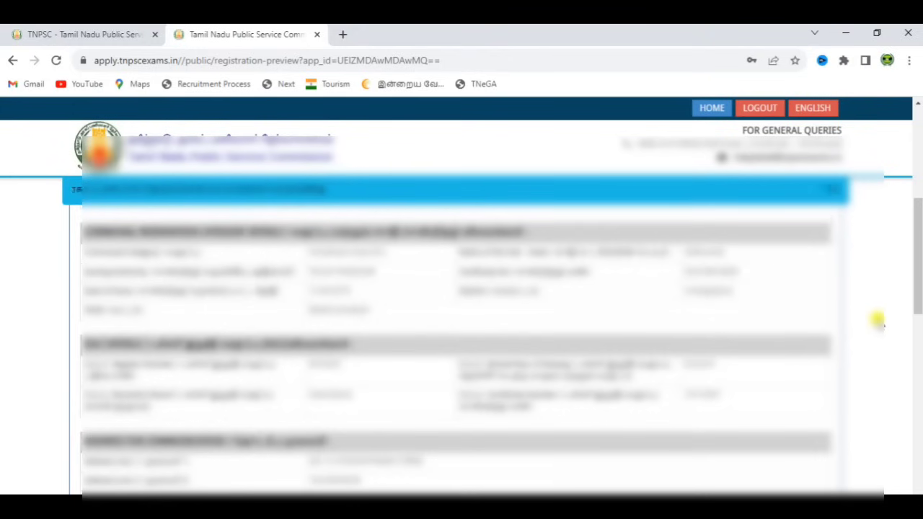
pyautogui.scroll(-7, 878, 321)
pyautogui.scroll(-3, 877, 321)
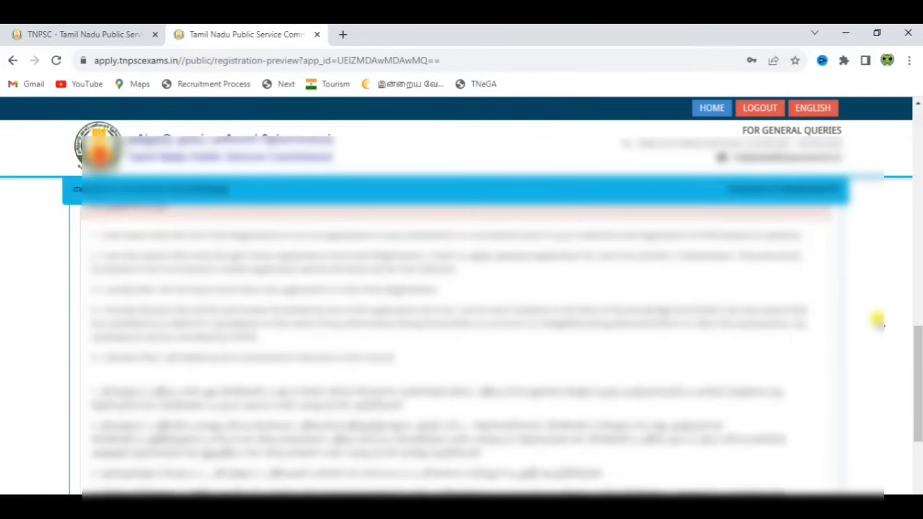
pyautogui.scroll(-5, 877, 322)
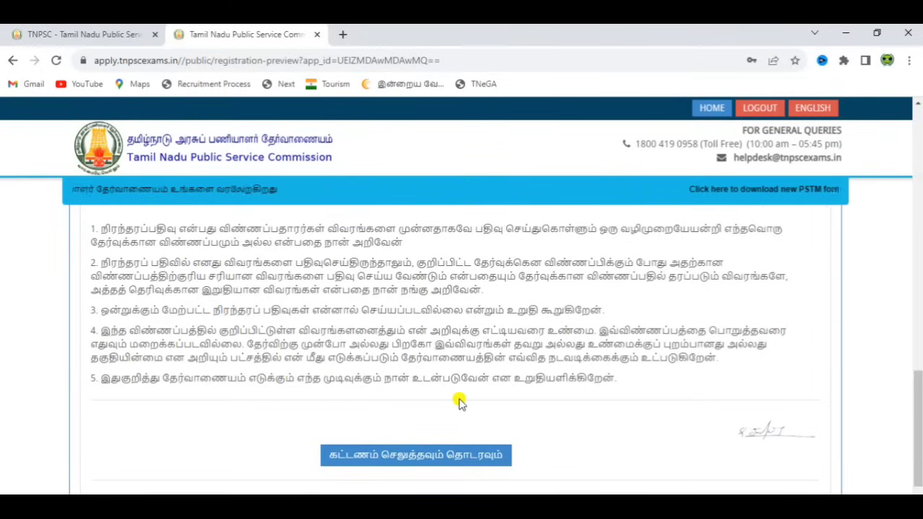
pyautogui.click(431, 455)
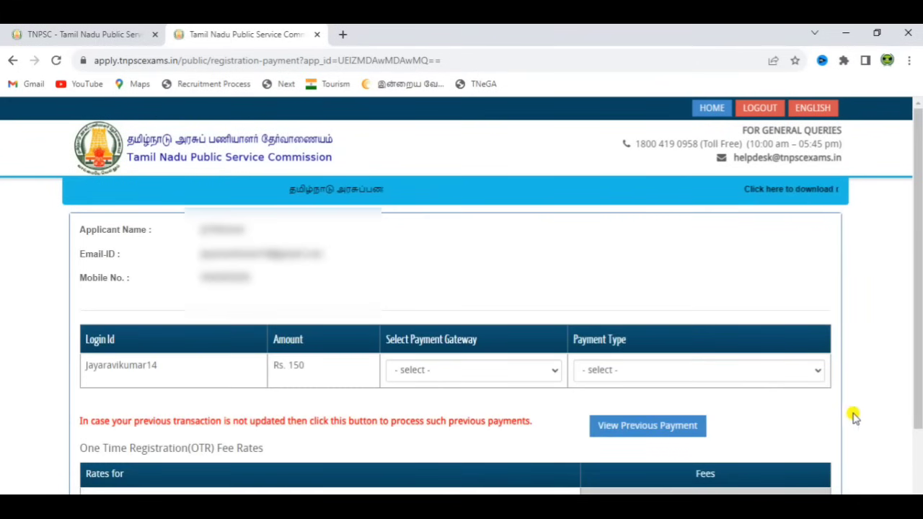
# Step: Select SBI as the payment gateway, ONLINE as the payment type and Debit Card as the method, and proceed to pay
pyautogui.scroll(-3, 838, 420)
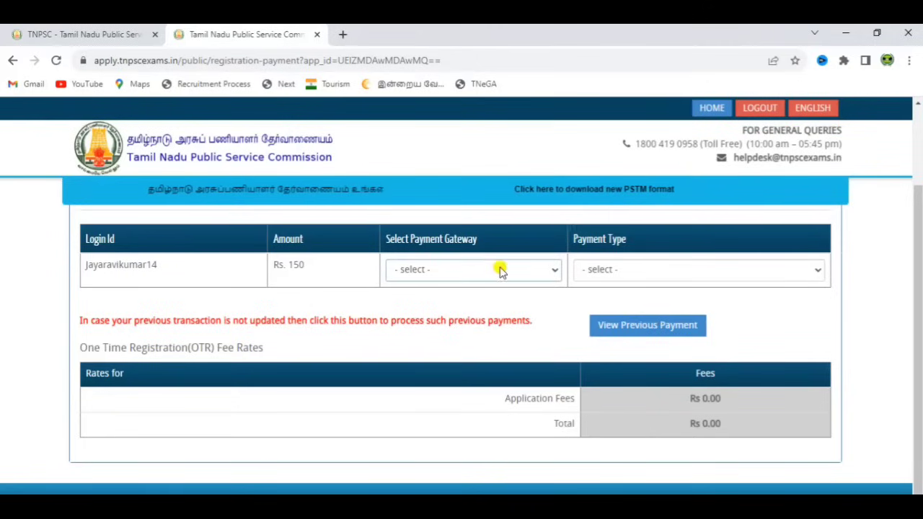
pyautogui.click(452, 269)
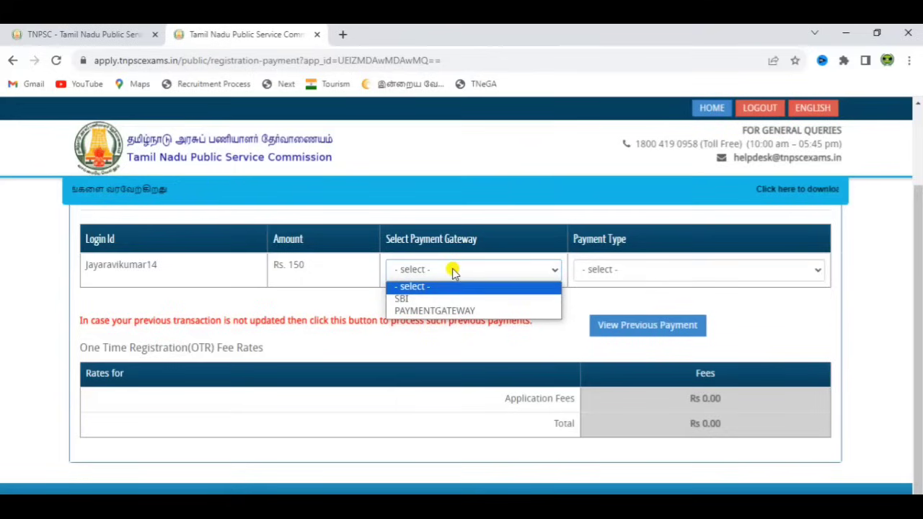
pyautogui.click(430, 299)
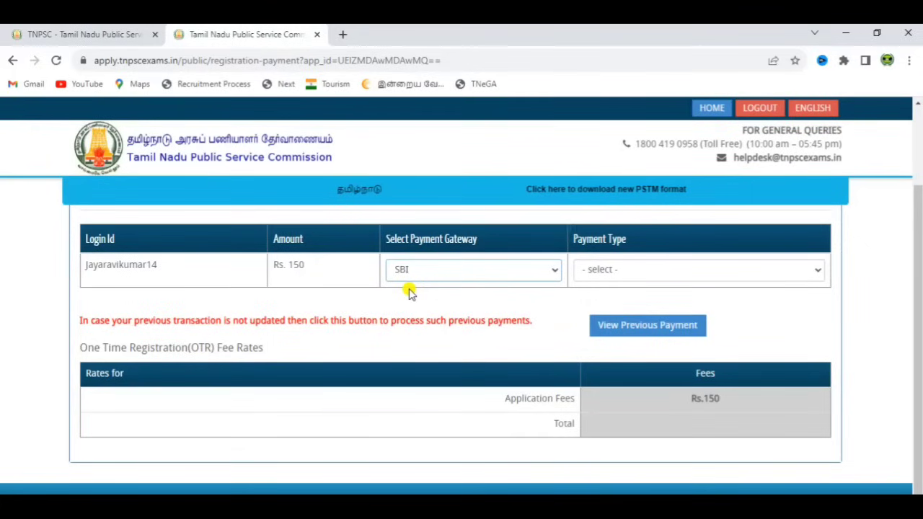
pyautogui.click(664, 268)
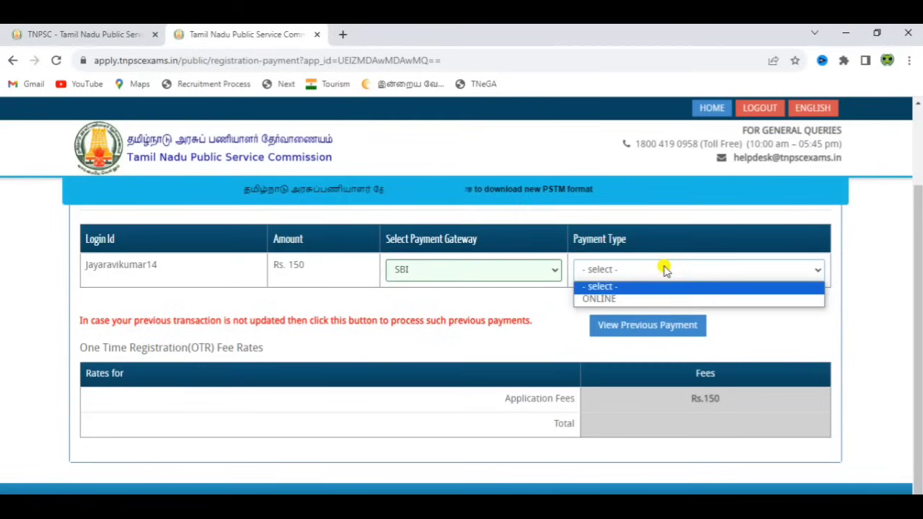
pyautogui.click(635, 298)
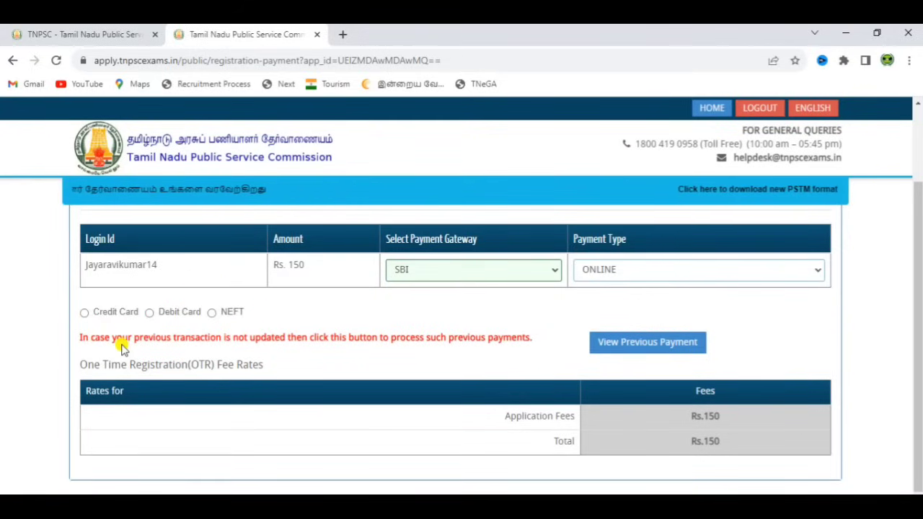
pyautogui.click(148, 313)
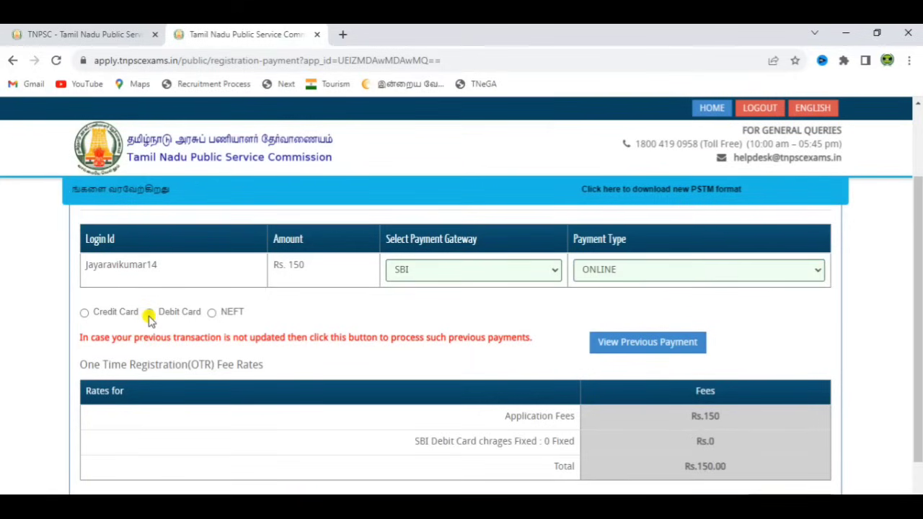
pyautogui.moveTo(919, 320); pyautogui.dragTo(919, 396)
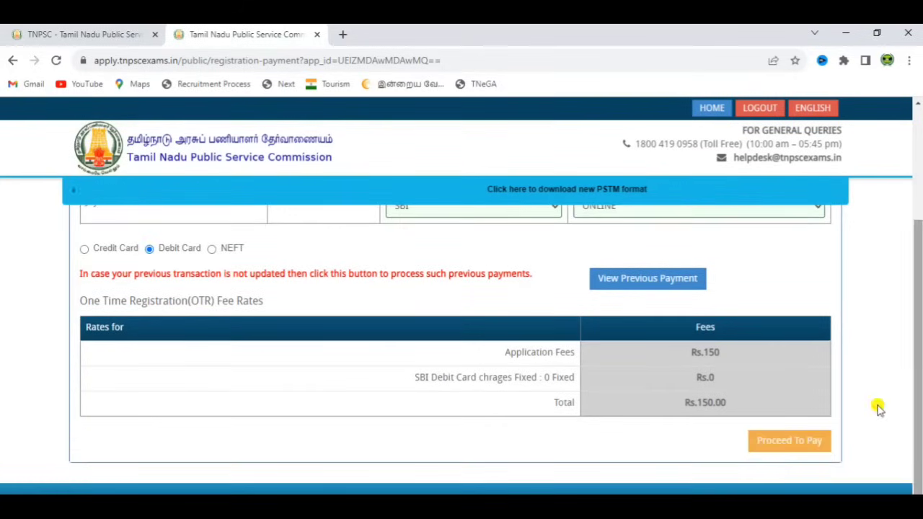
pyautogui.click(819, 441)
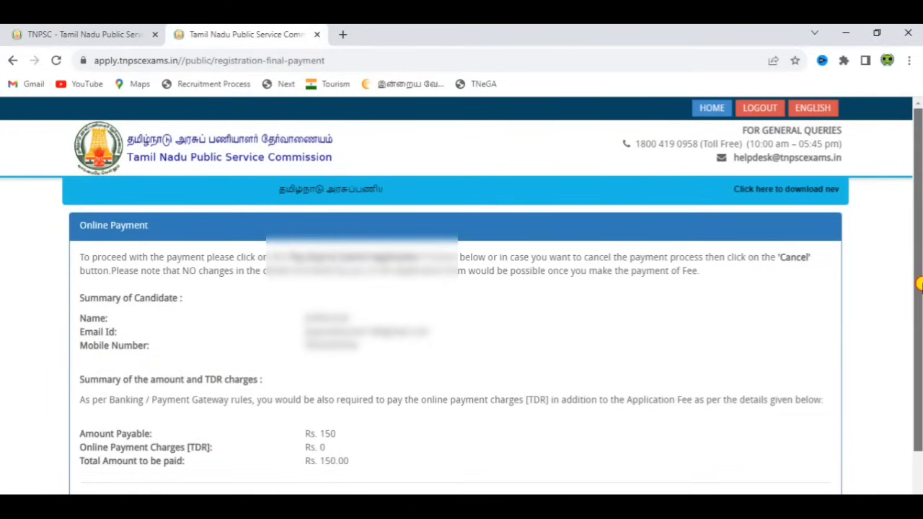
# Step: Submit the application for payment from the online payment summary and choose Other Bank Net Banking on the SBIePay page
pyautogui.moveTo(919, 321); pyautogui.dragTo(919, 338)
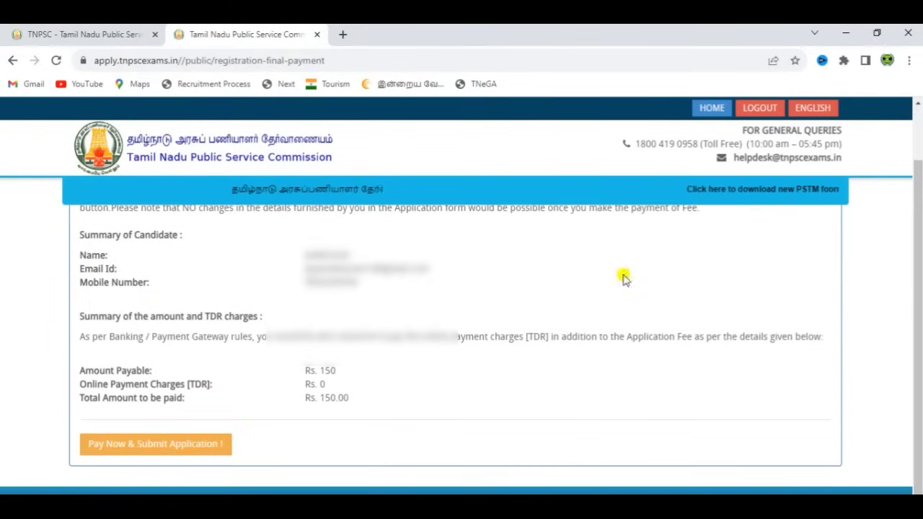
pyautogui.click(151, 451)
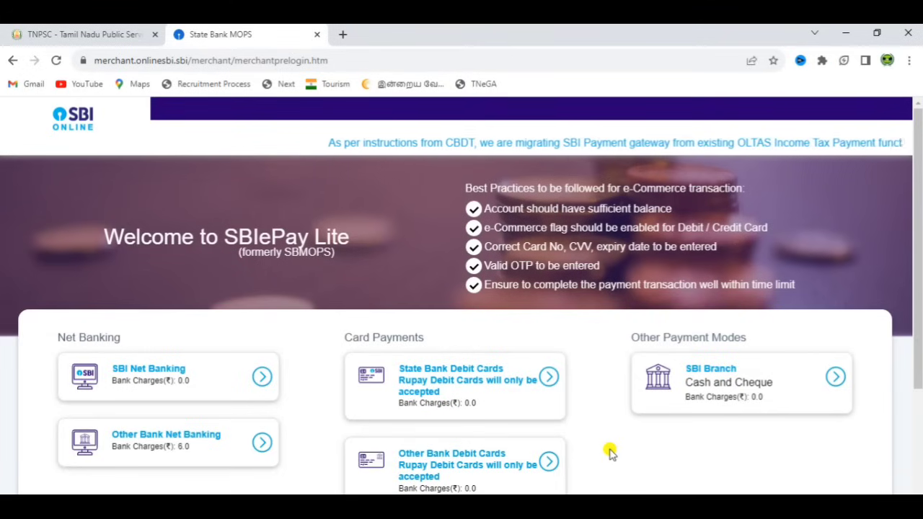
pyautogui.scroll(-1, 609, 452)
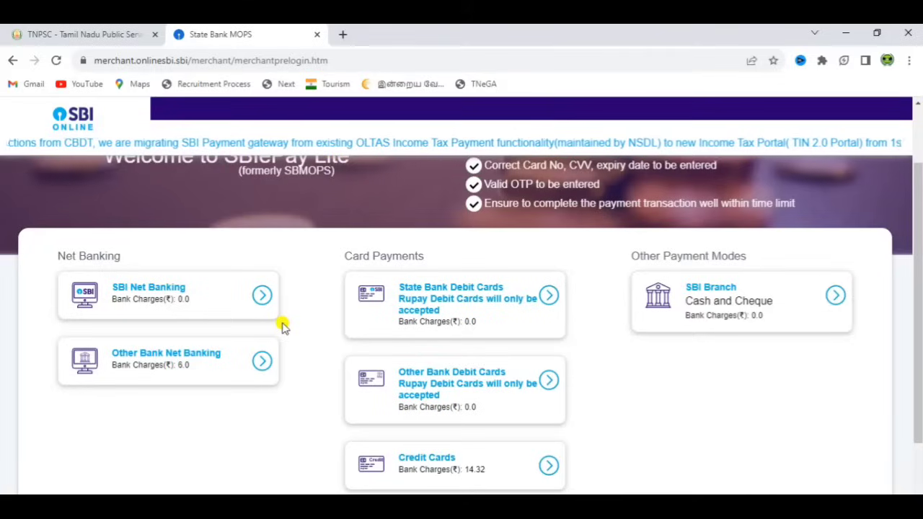
pyautogui.click(261, 362)
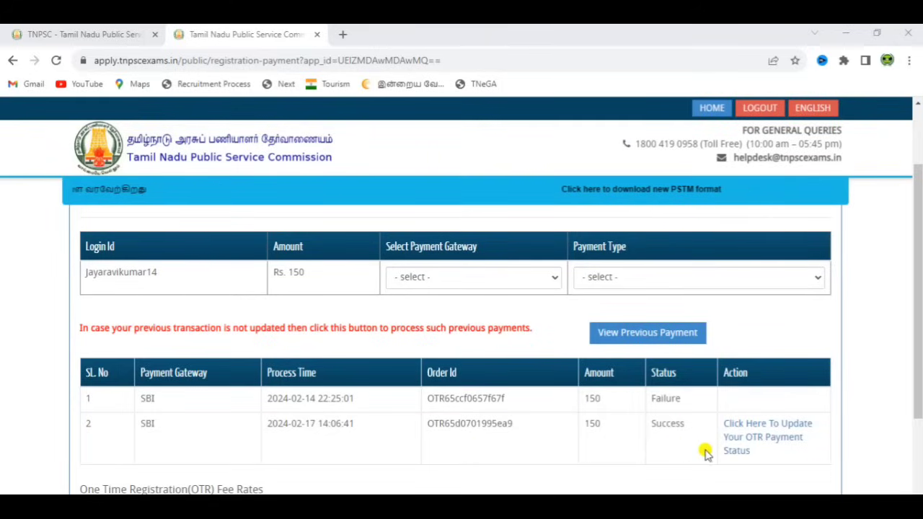
# Step: Update the OTR payment status for the successful SBI transaction and print the registration from its preview
pyautogui.click(770, 440)
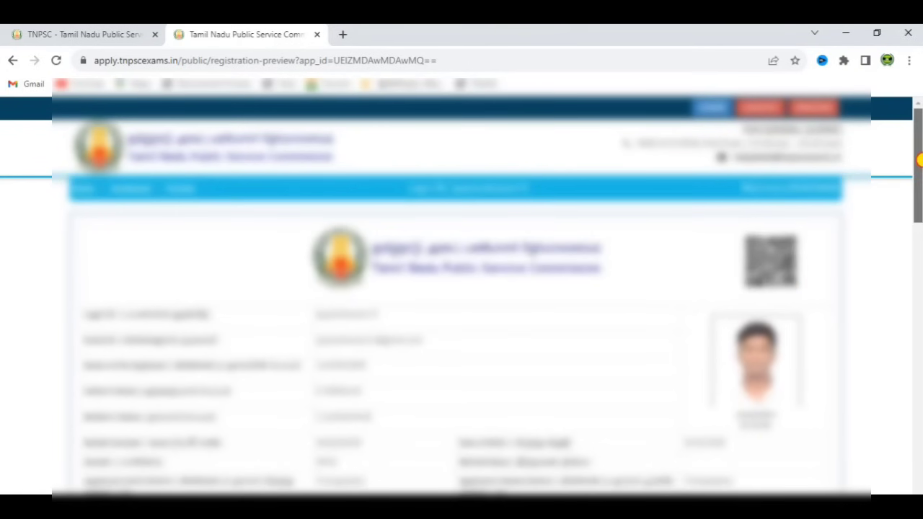
pyautogui.moveTo(920, 161); pyautogui.dragTo(909, 492)
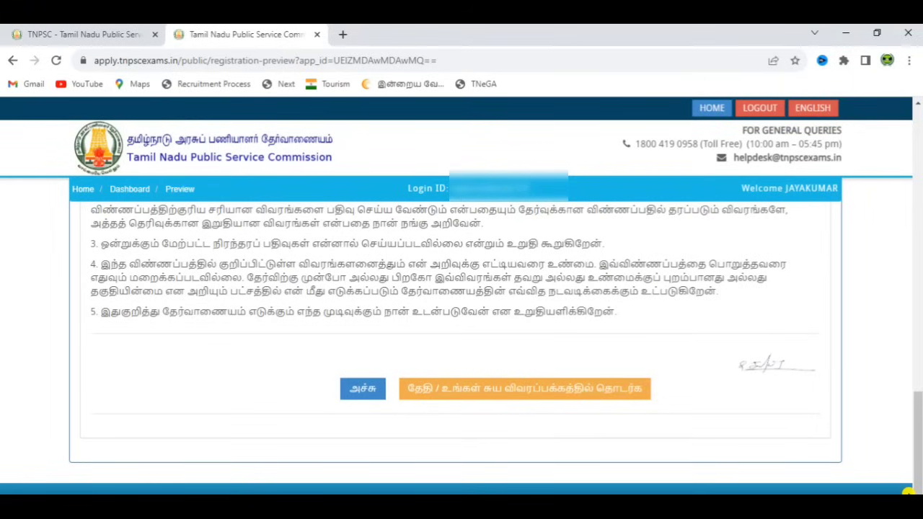
pyautogui.click(364, 393)
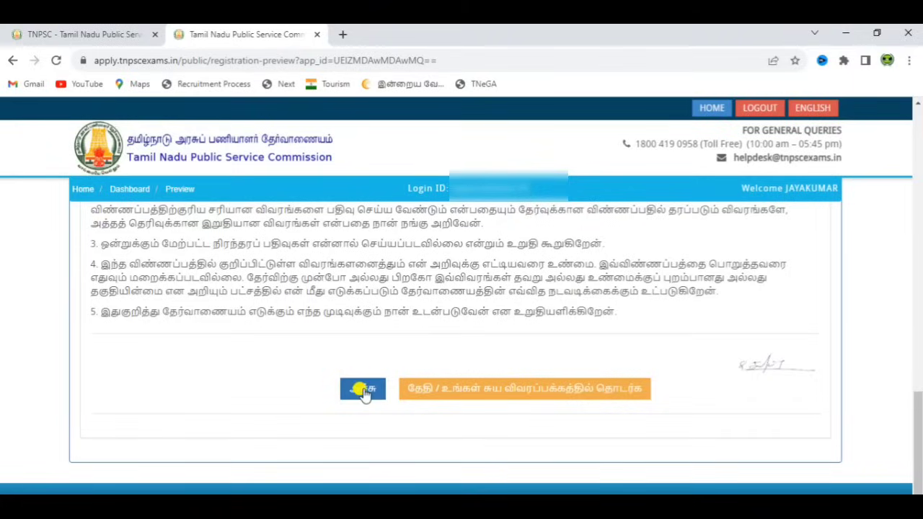